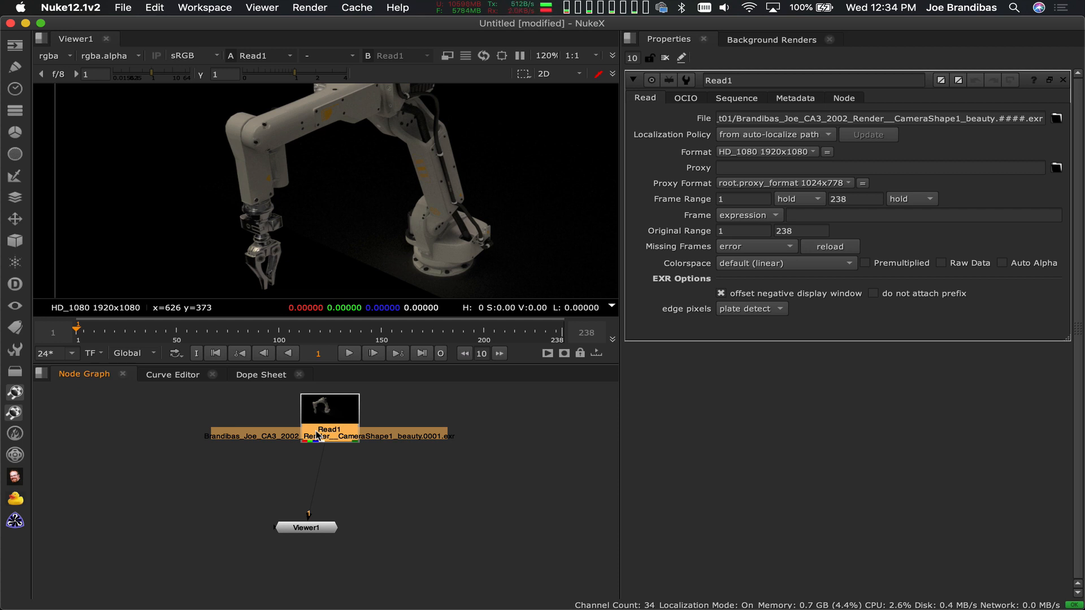
Add a Shuffle node after Read1 and place it midway between Read1 and the Viewer
key(Tab)
text(shu)
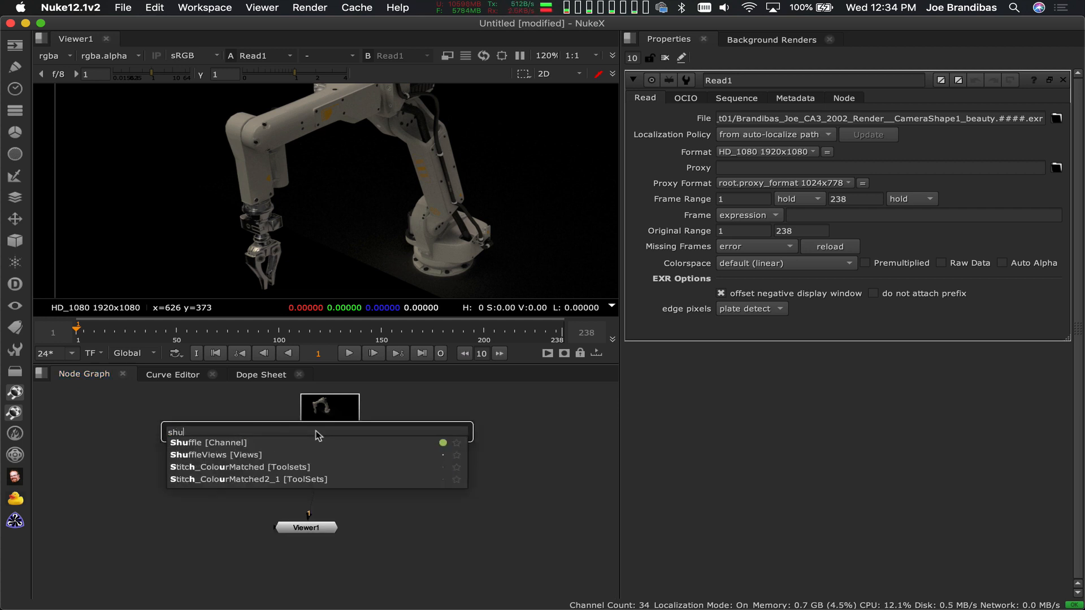
text(ffle)
key(Down)
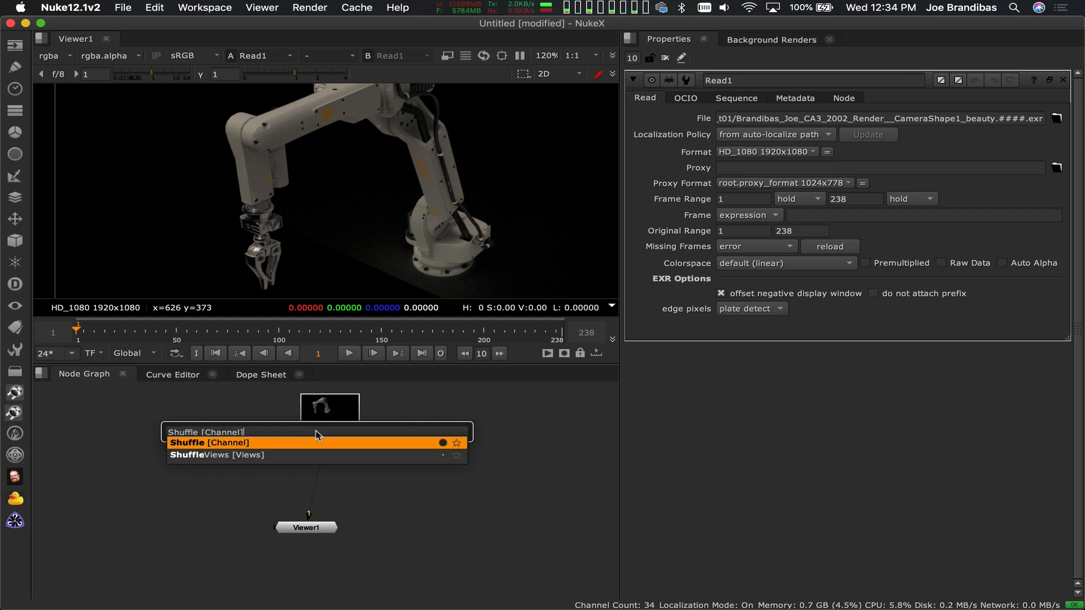
key(Return)
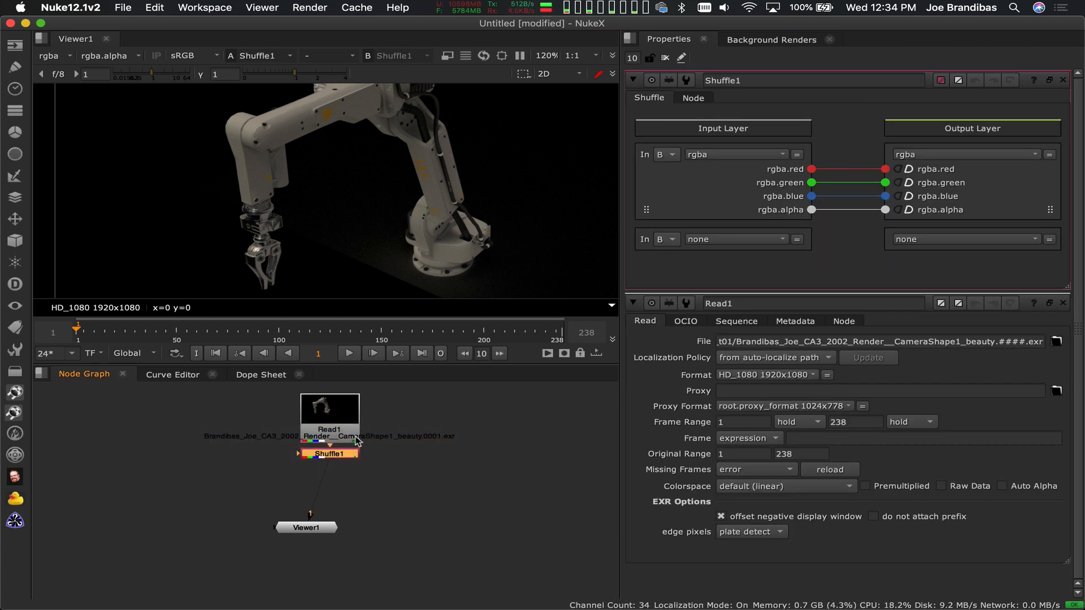
drag(338, 457, 329, 481)
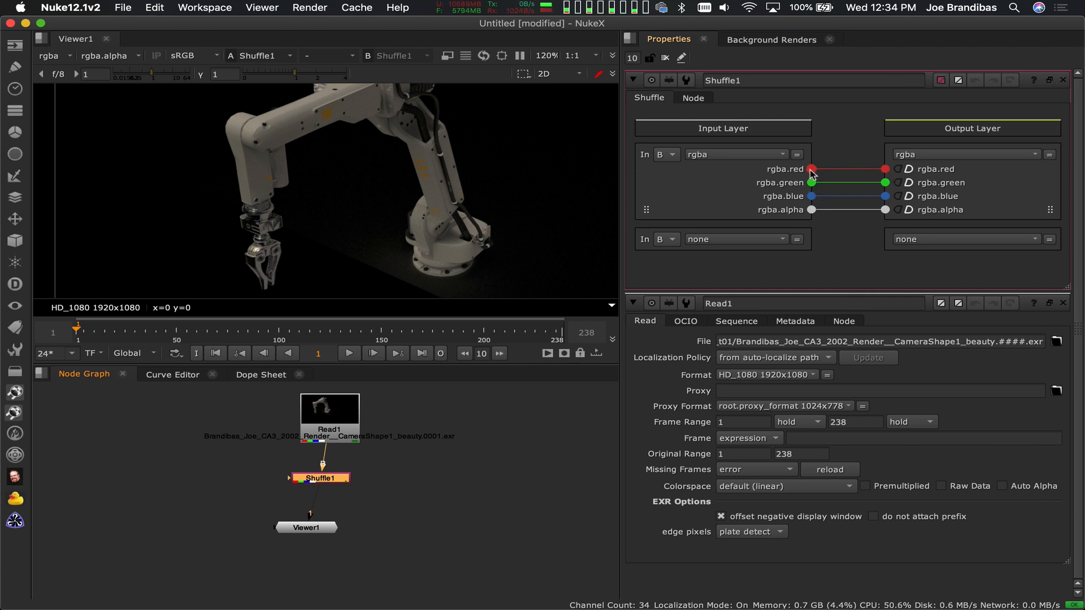
Route the rgba.red input of Shuffle1 to the green, blue and alpha outputs, with the node shown in the viewer
drag(811, 169, 885, 183)
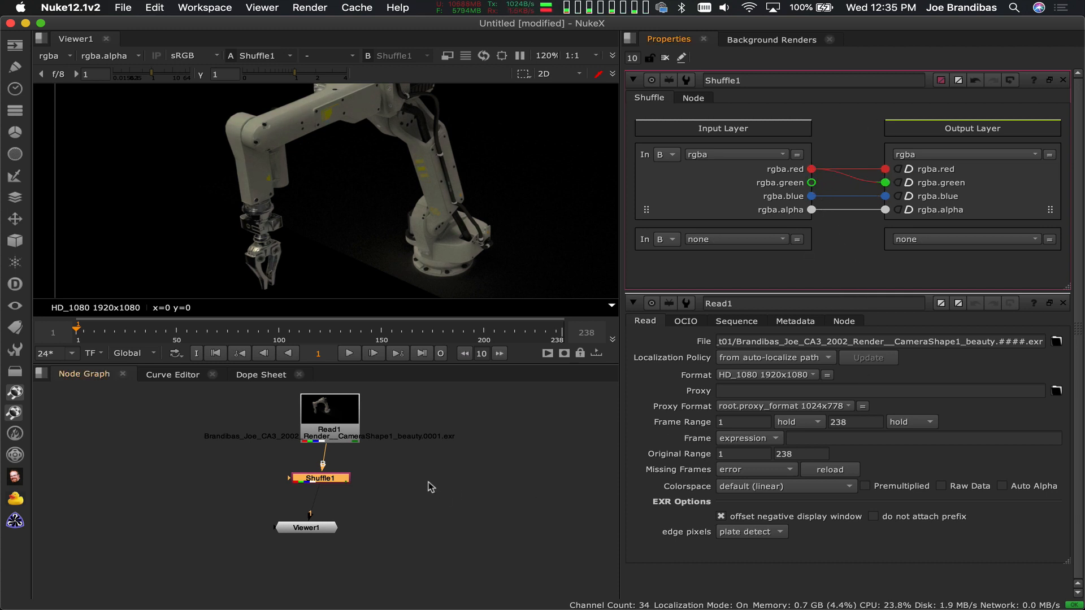
key(1)
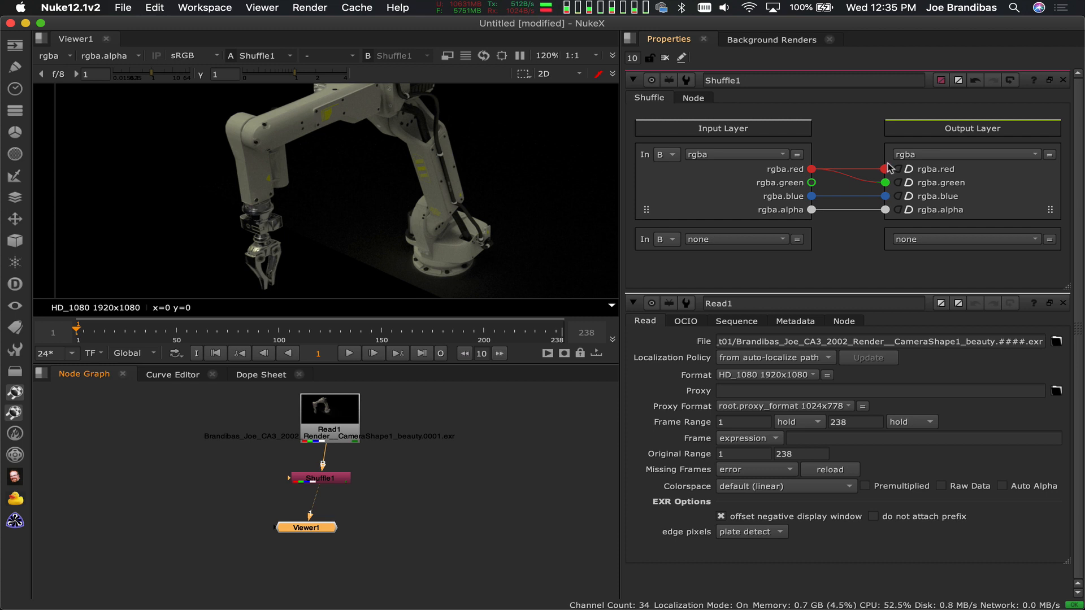
drag(811, 169, 885, 196)
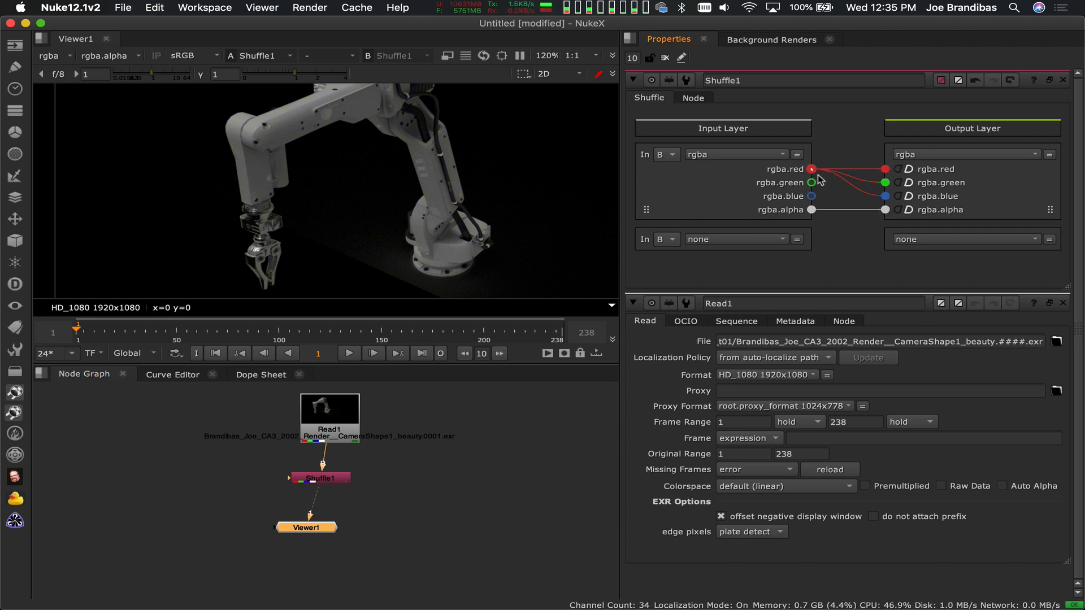
drag(811, 169, 879, 210)
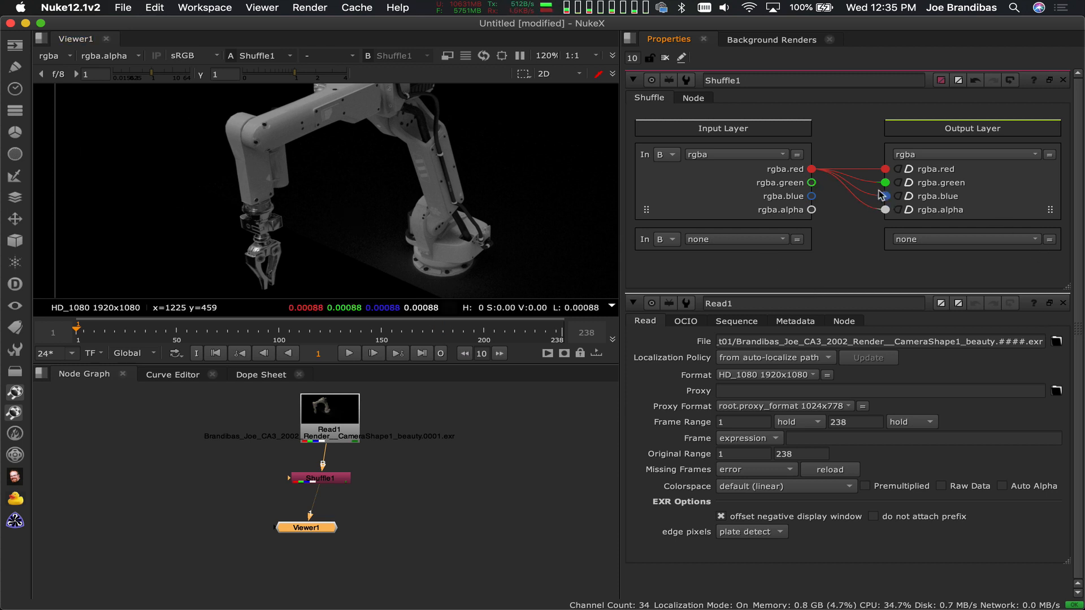
Reconnect Shuffle1's green, blue and alpha inputs to their matching rgba outputs
drag(811, 182, 885, 182)
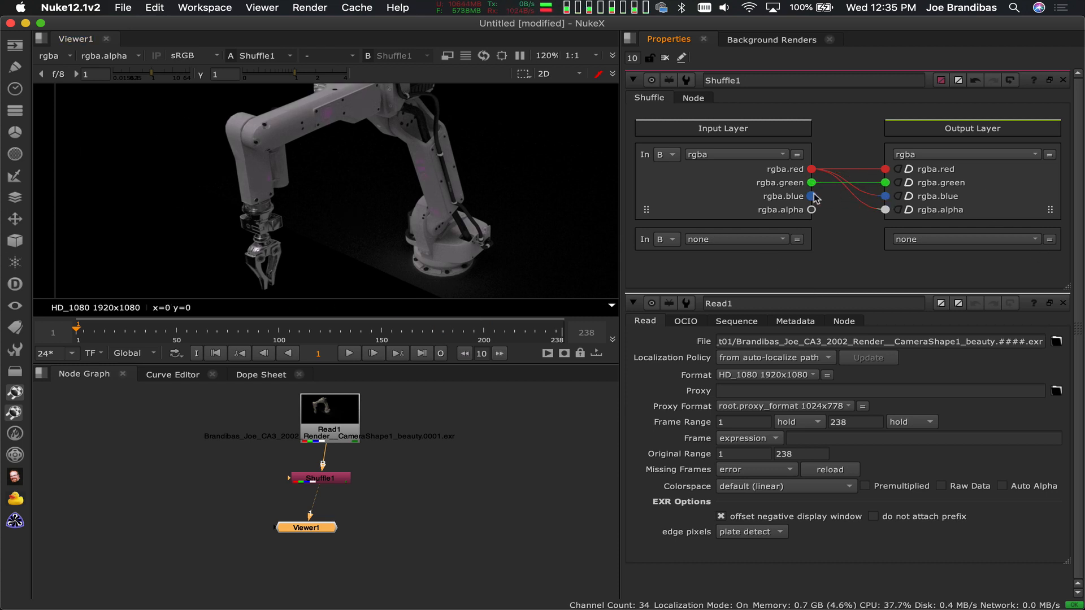
drag(811, 196, 884, 196)
drag(811, 209, 884, 210)
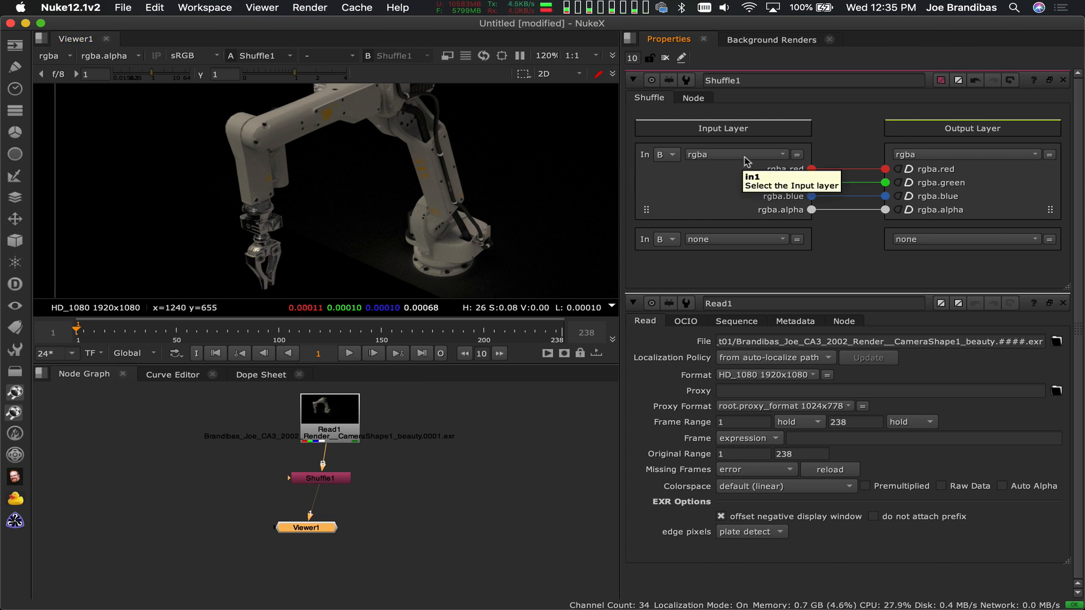
Set Shuffle1's input layer to albedo and move the node out to the left of Read1
click(712, 154)
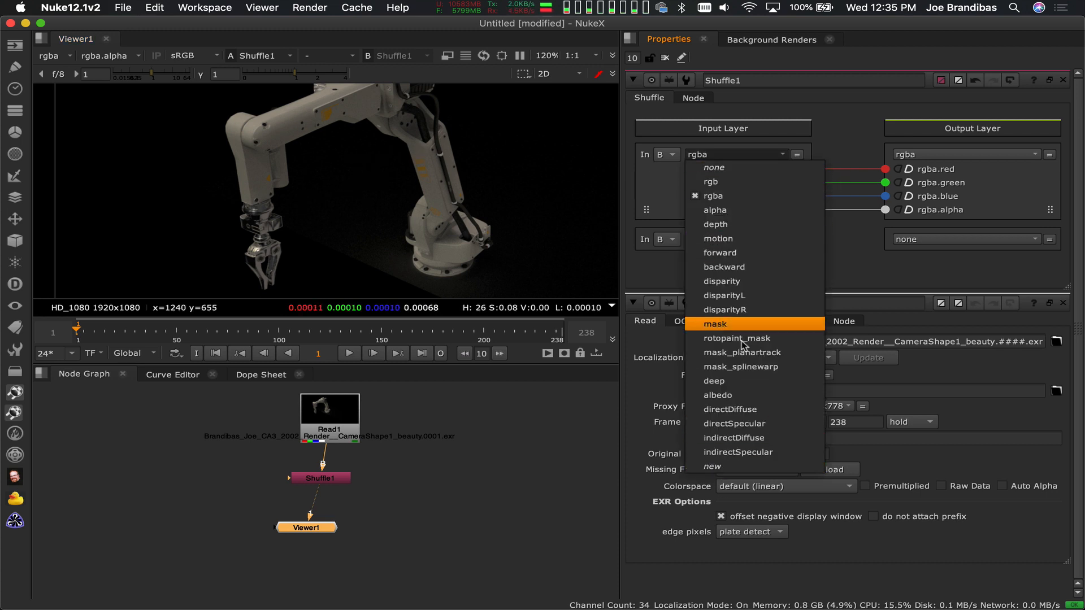
click(729, 395)
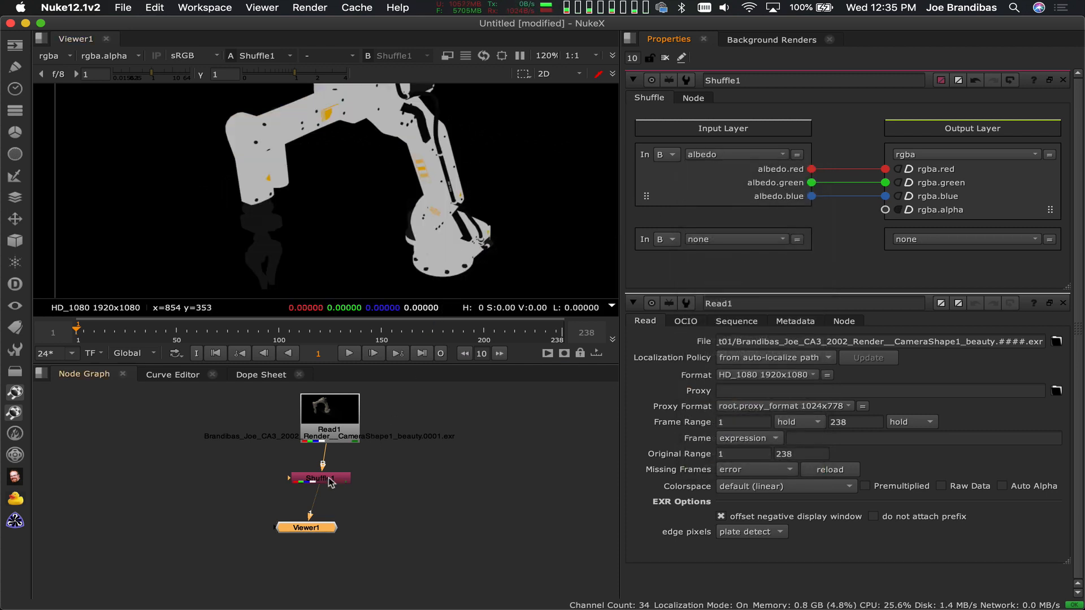
drag(330, 478, 234, 460)
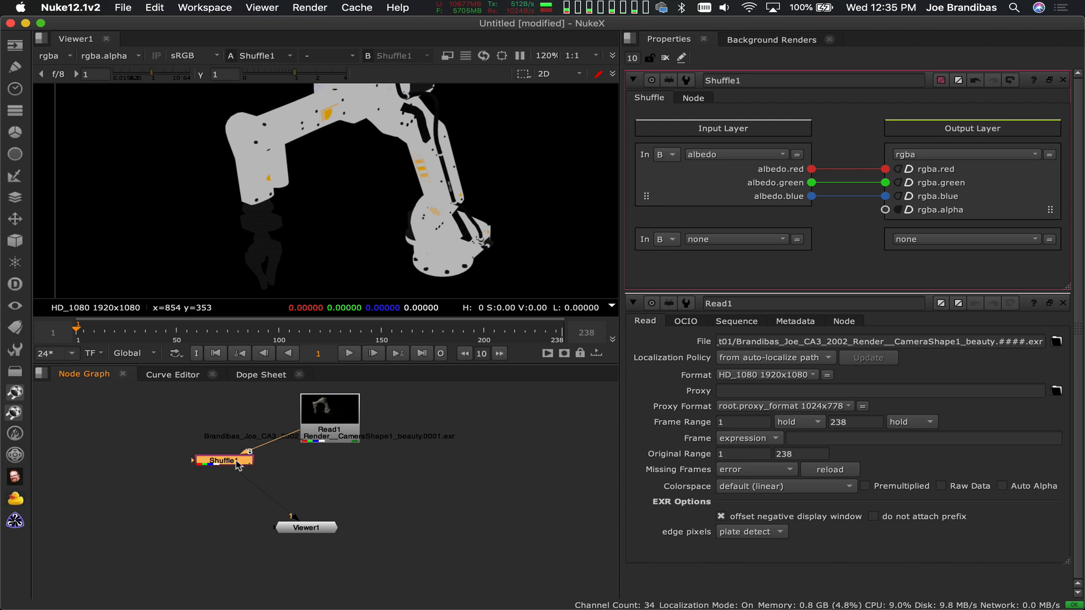
Add a second Shuffle node and place it directly below Read1, connected to its output
click(361, 487)
key(Tab)
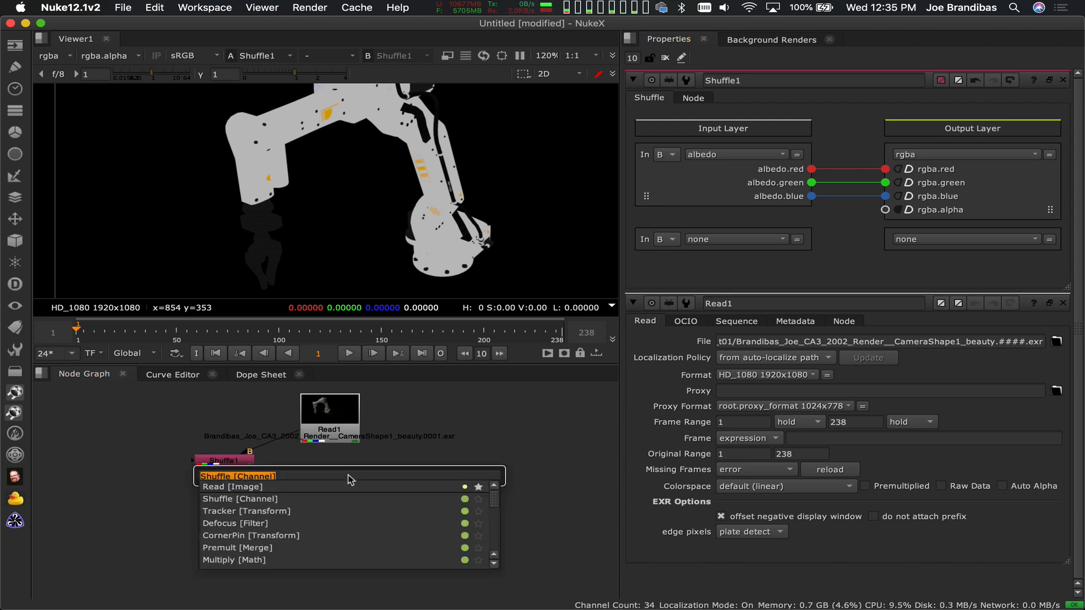
text(sh)
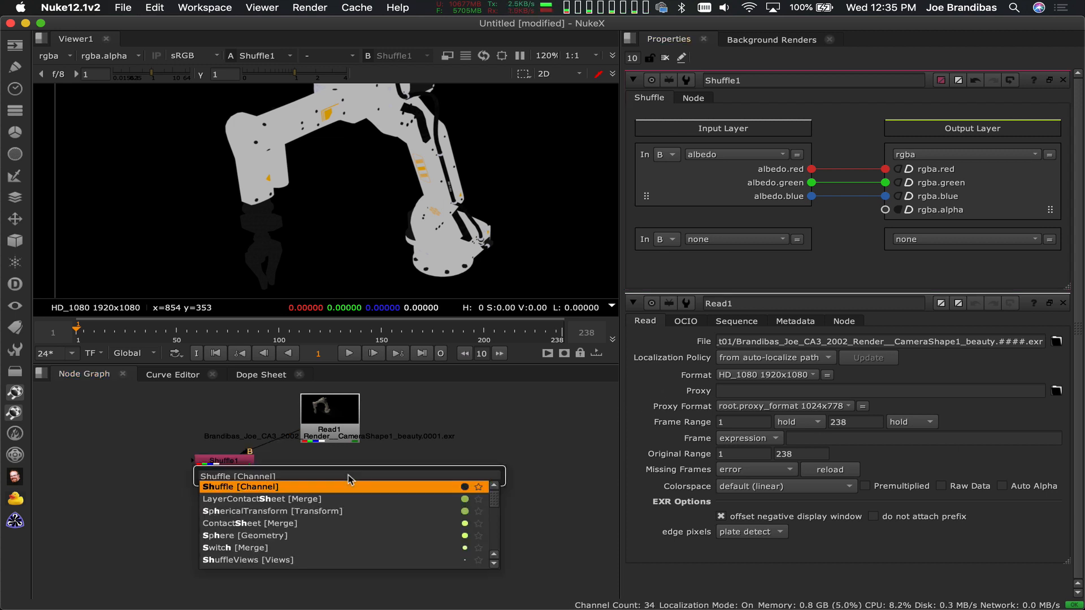
key(Return)
mouse_move(349, 477)
mouse_down()
mouse_move(332, 431)
mouse_move(354, 472)
mouse_up()
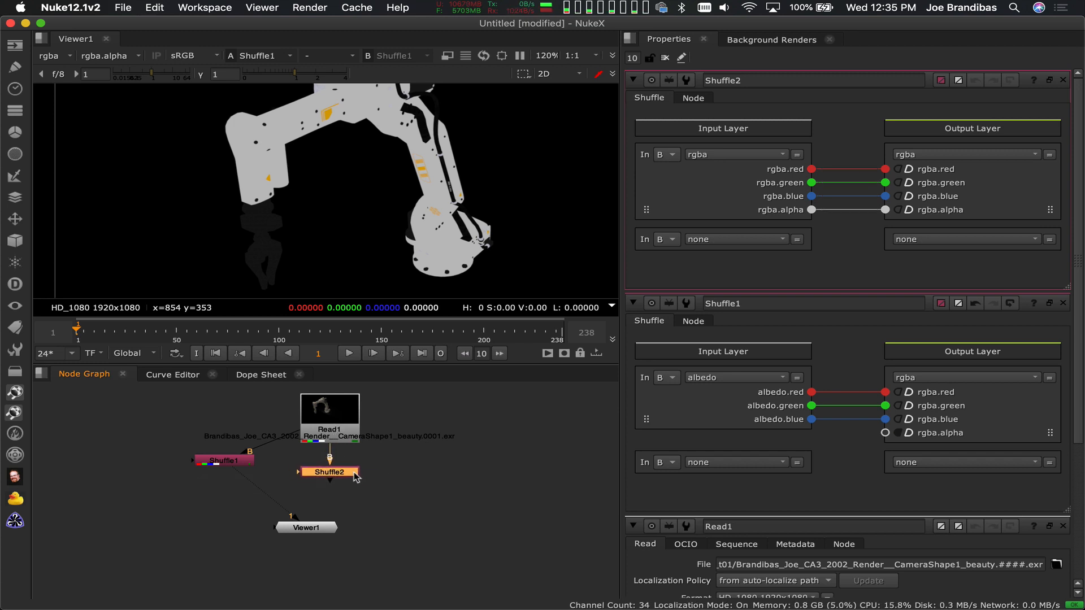
Set Shuffle2's input layer to directDiffuse and show the node in the viewer
click(767, 154)
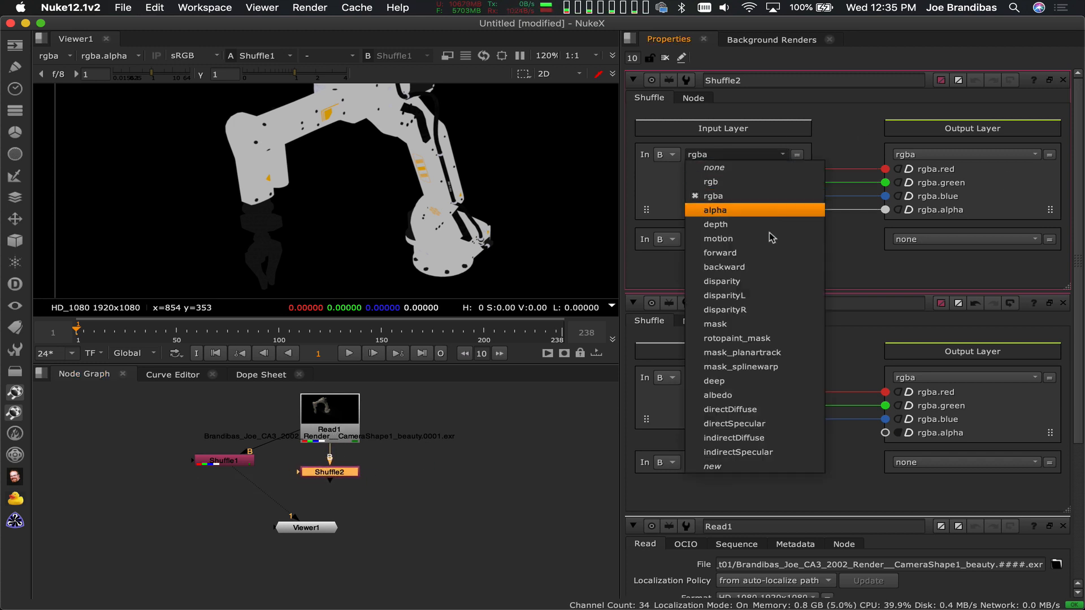
click(762, 409)
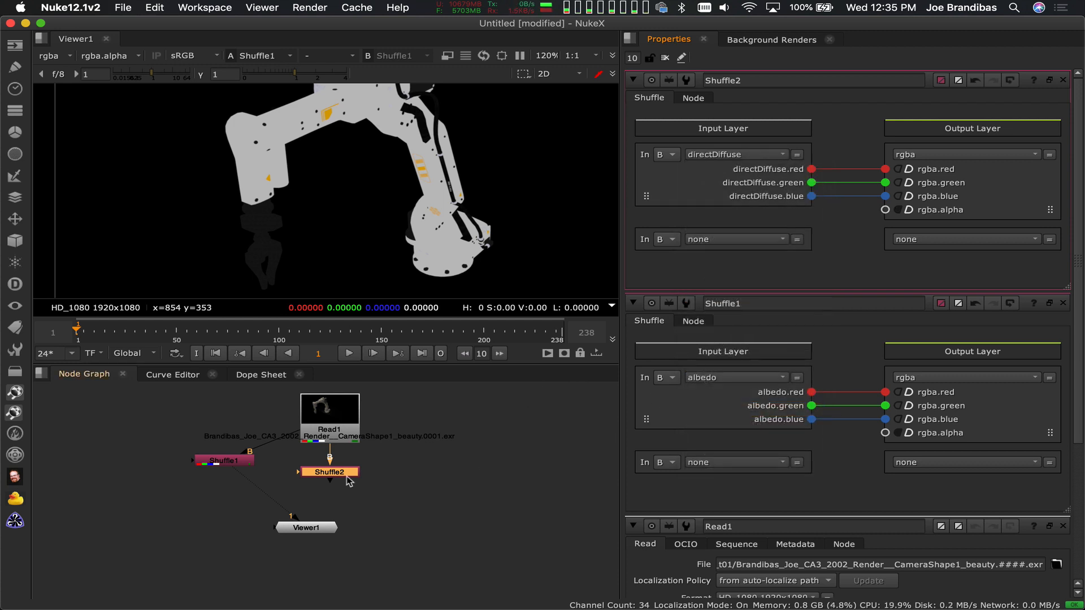
key(1)
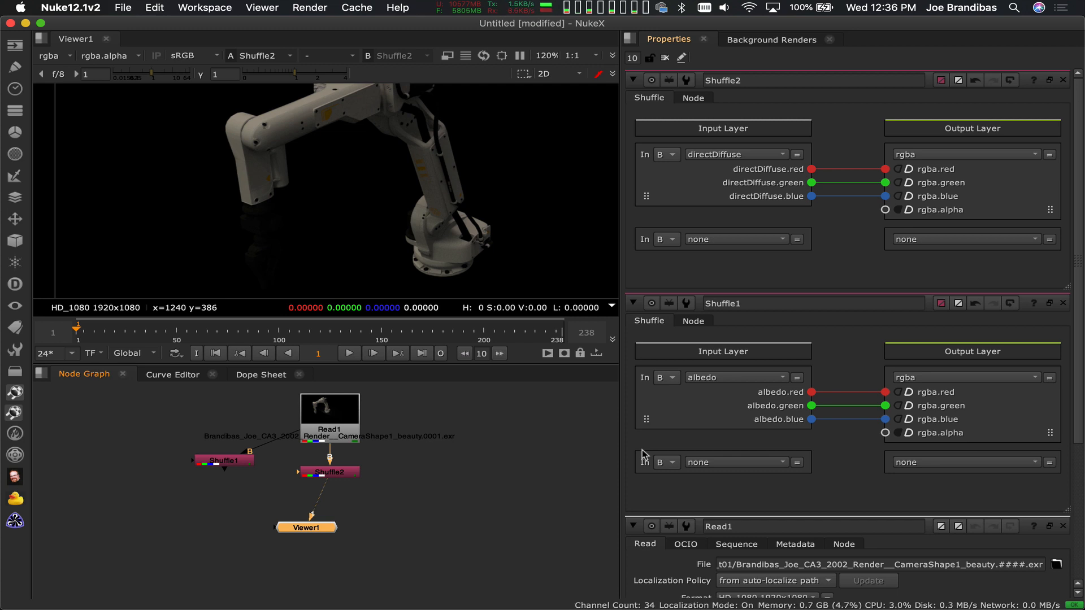
Label the Shuffle2 node with the expression [value in1] so it displays its input layer
click(693, 98)
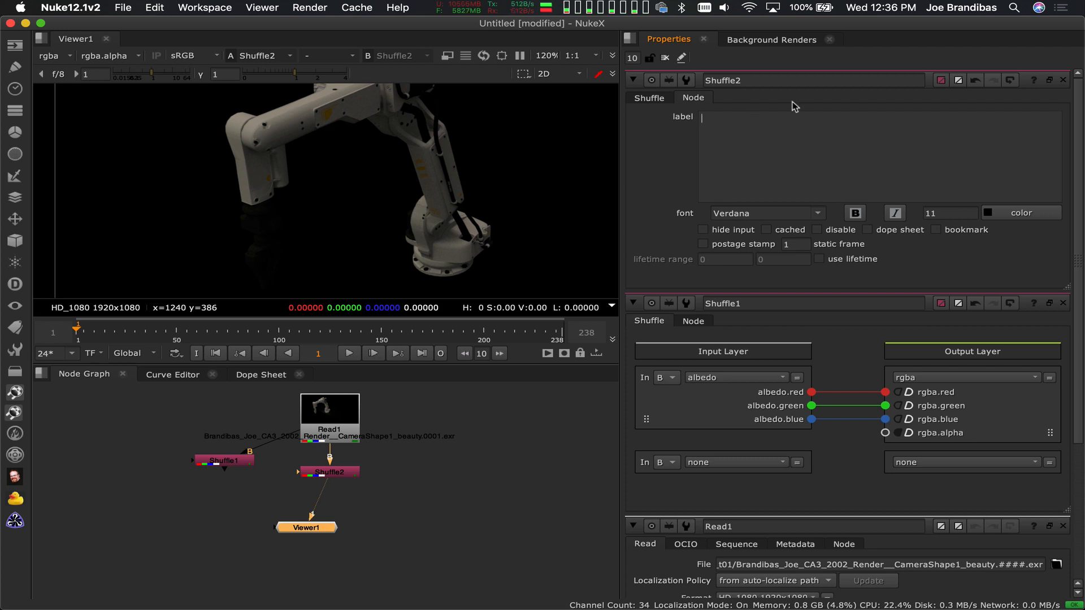
click(648, 99)
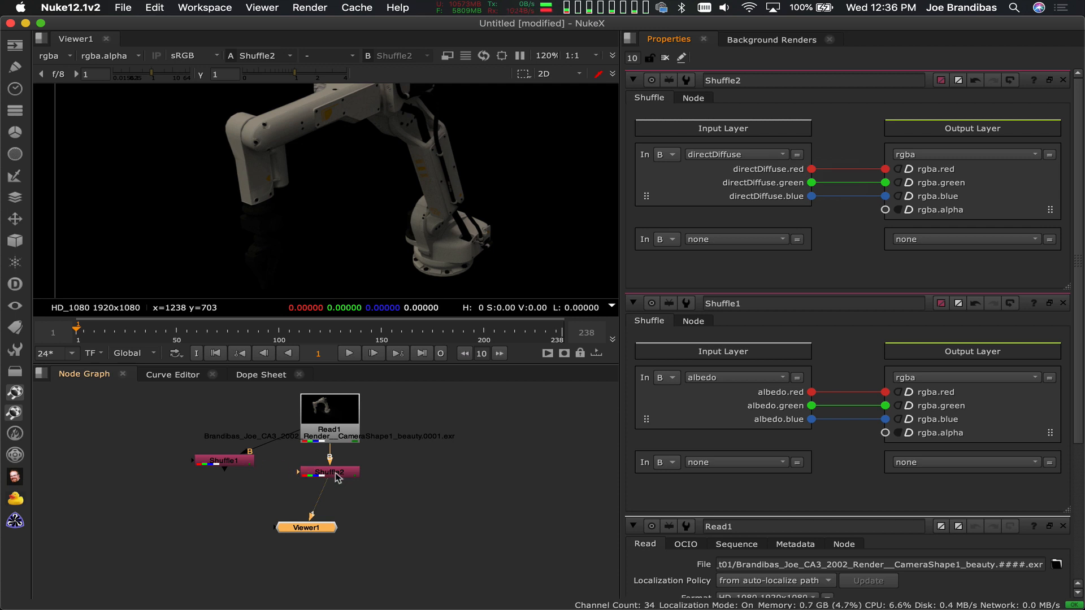
click(703, 99)
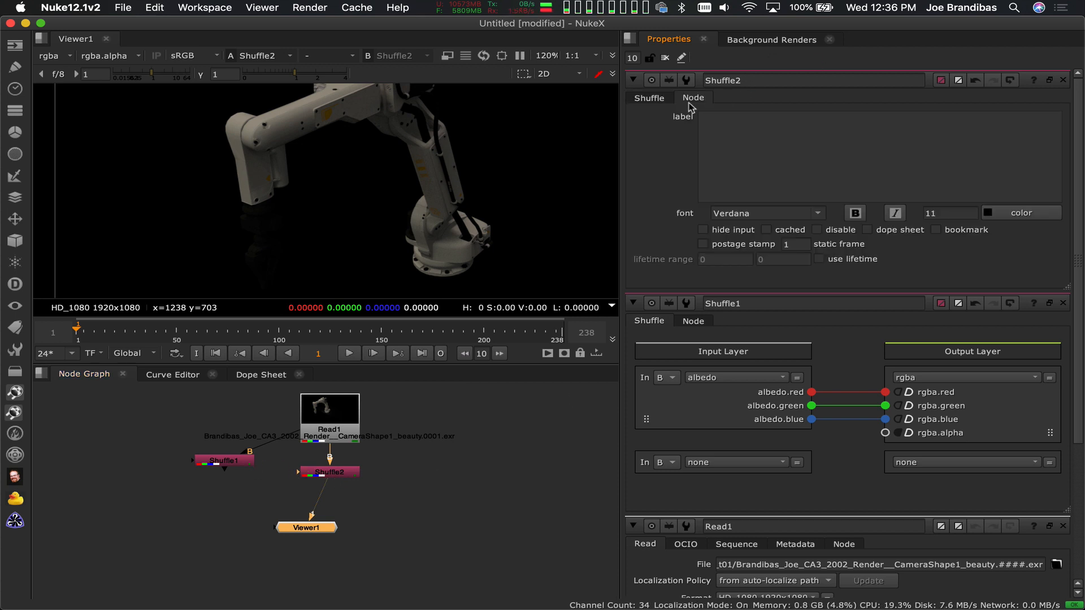
click(732, 127)
text(value)
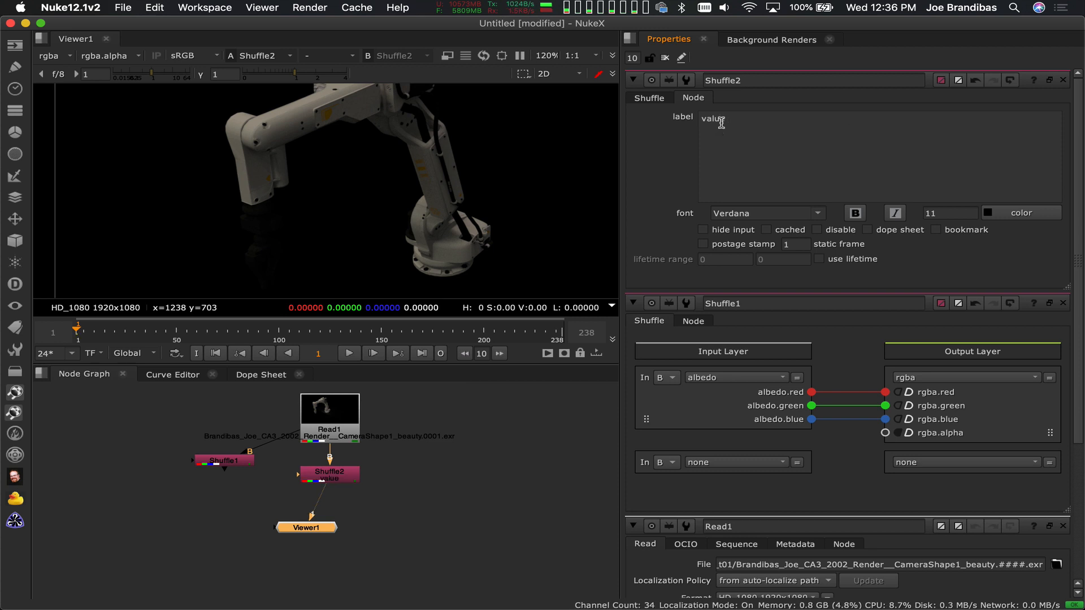
text( in1)
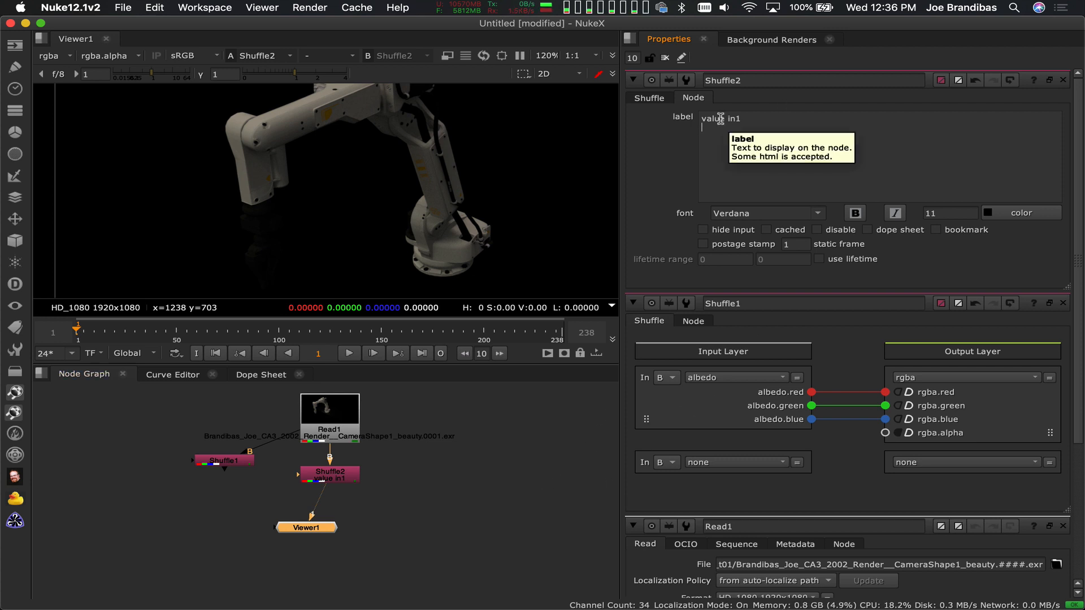
text([)
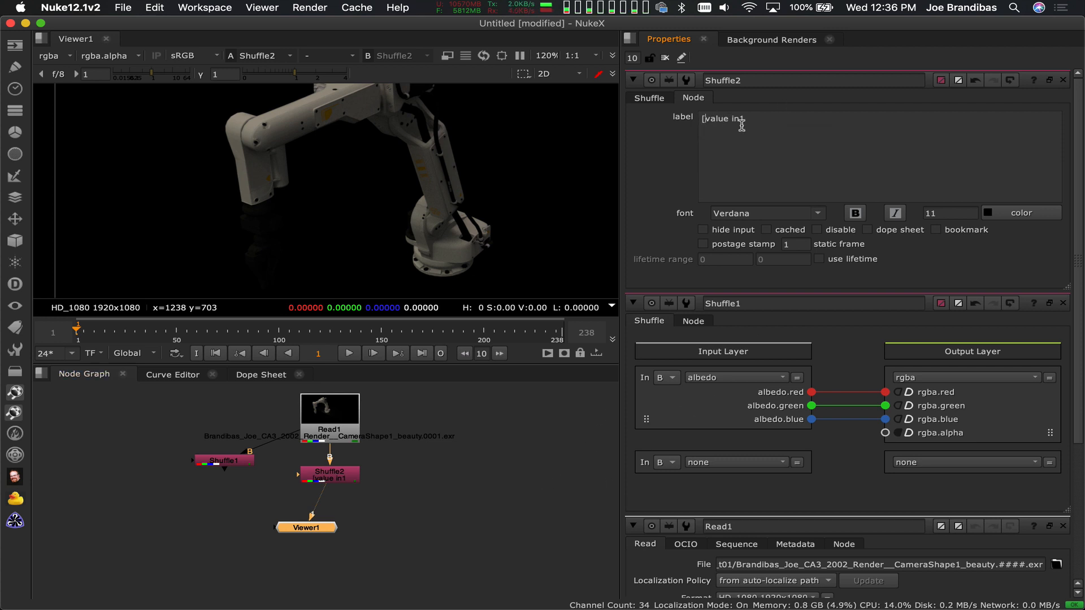
key(Right)
key(Right)
key(Right)
key(Right)
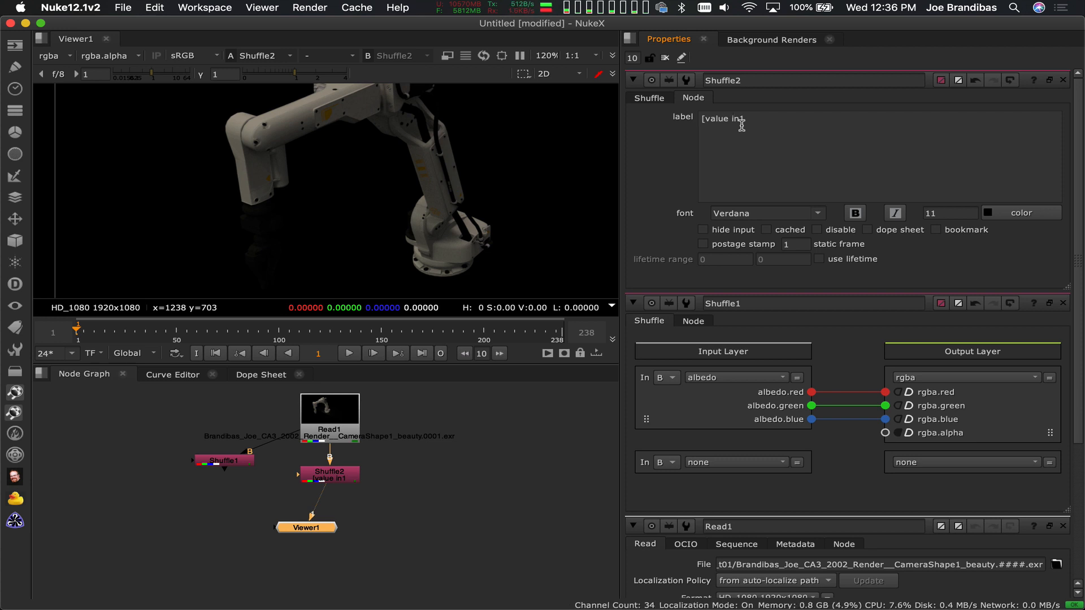
text(])
scroll(317, 497, up, 8)
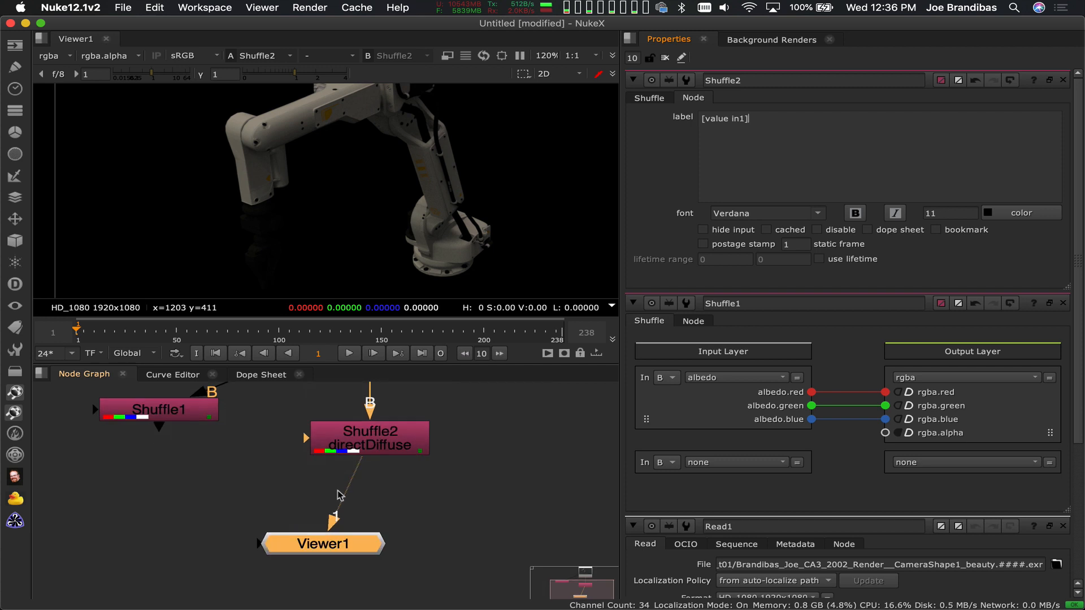
middle_drag(229, 470, 352, 568)
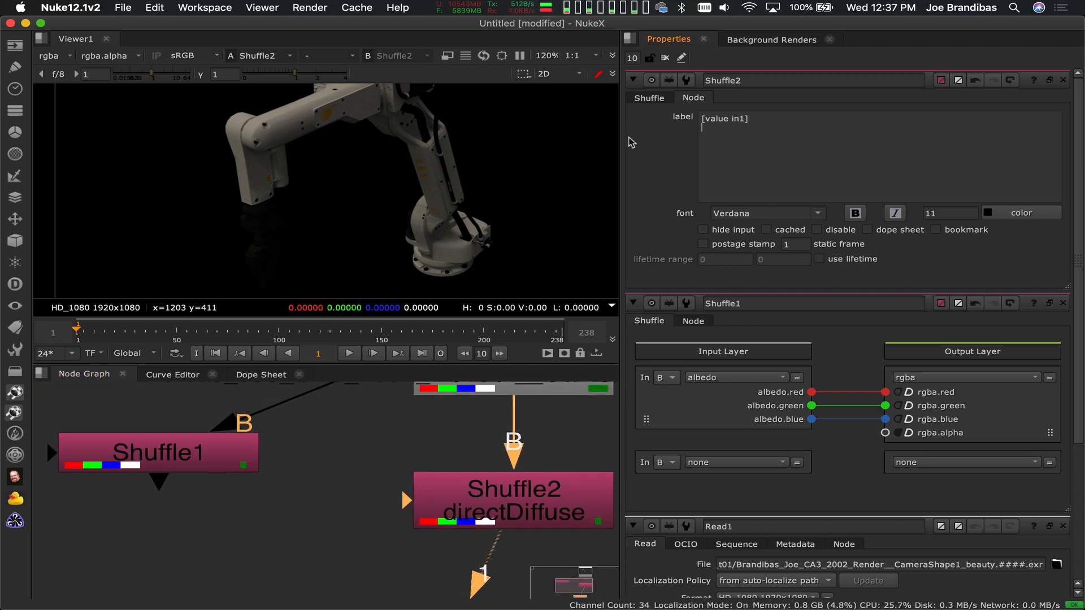
Copy the label expression [value in1] from Shuffle2 into Shuffle1's label and return to Shuffle1's channel routing settings
triple_click(765, 122)
key(super+c)
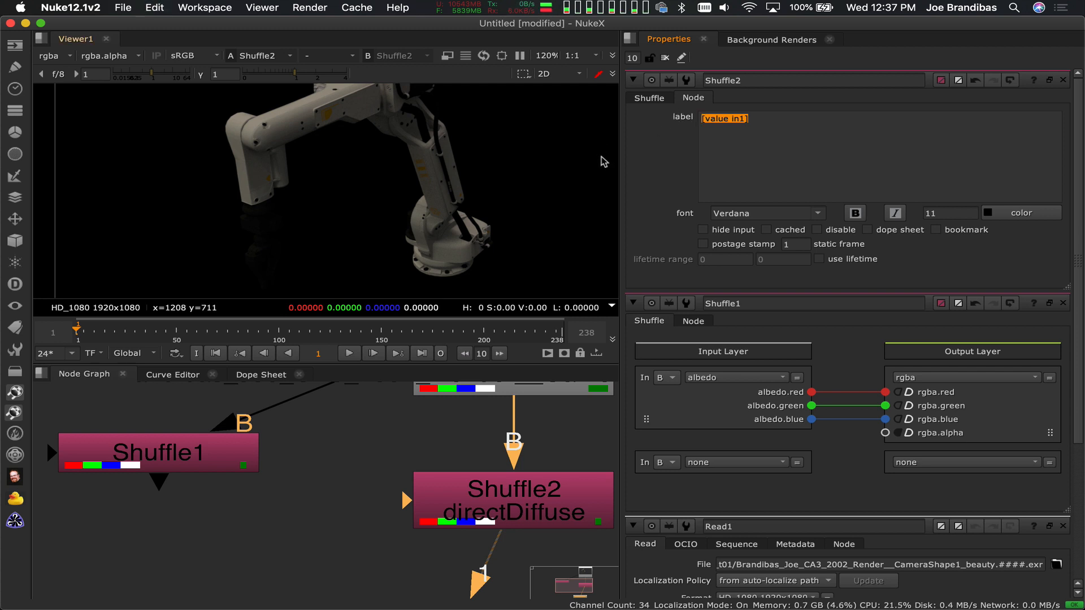
double_click(204, 447)
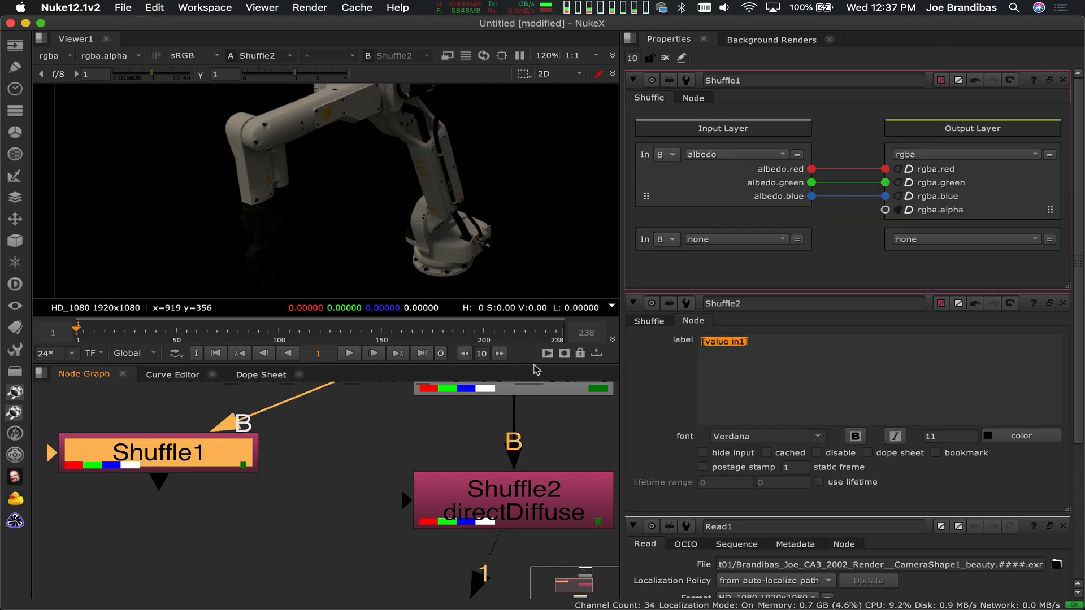
click(693, 97)
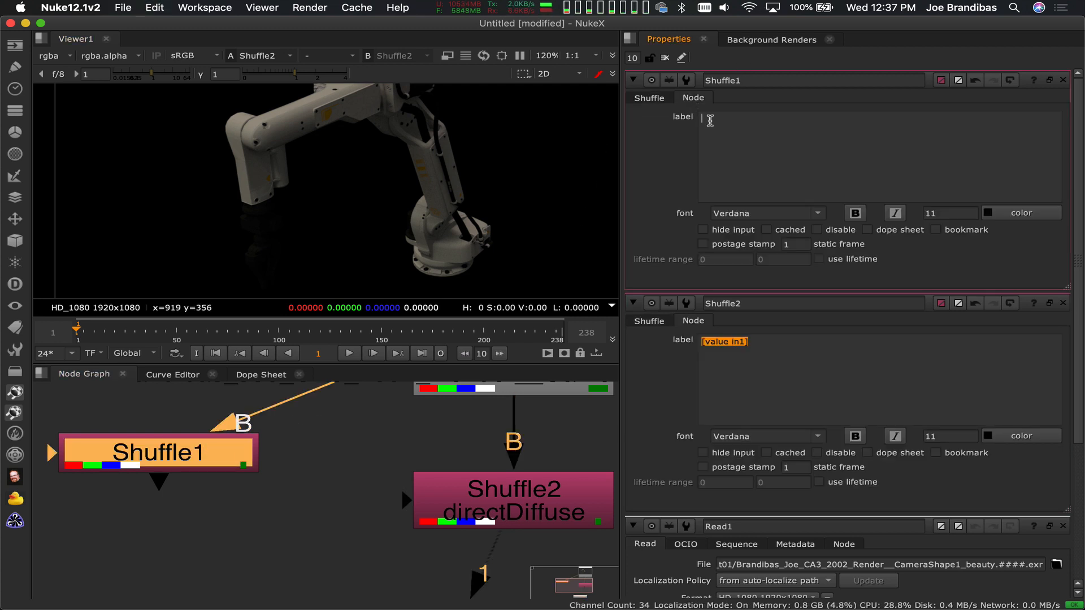
click(710, 121)
key(super+v)
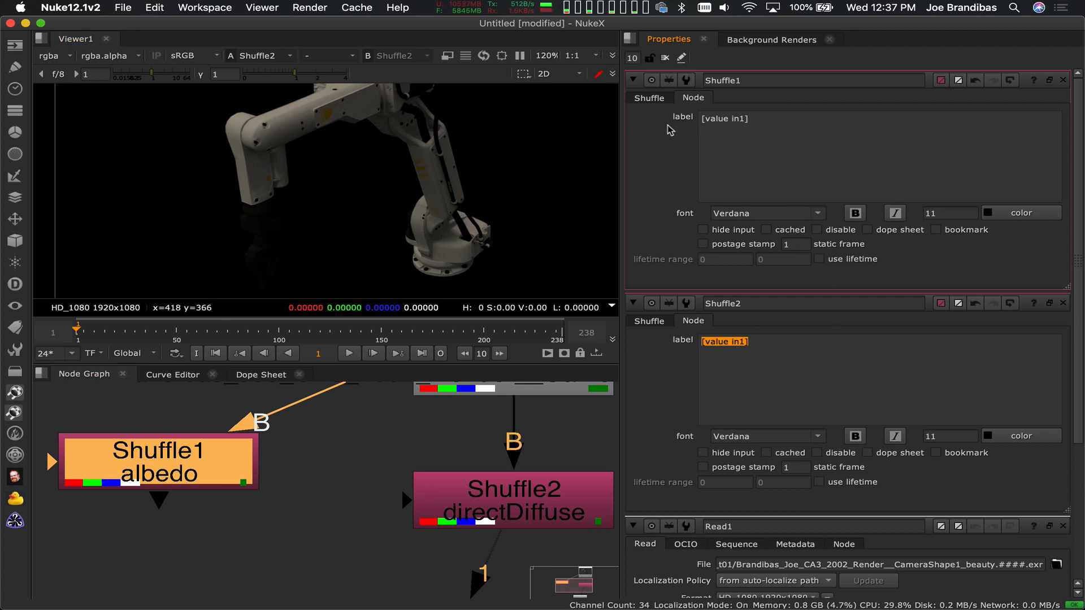
click(651, 99)
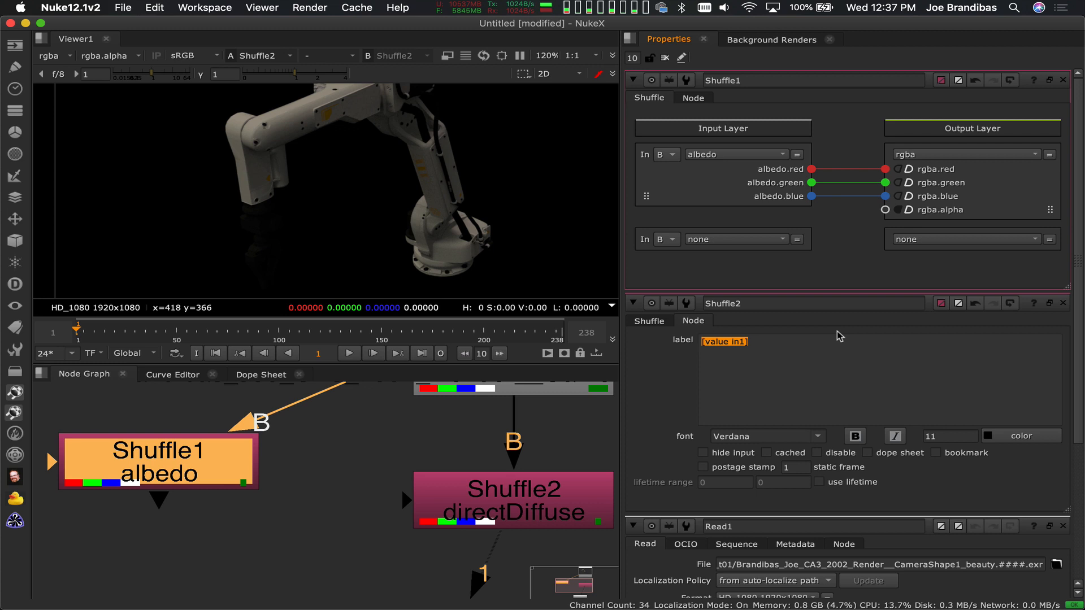